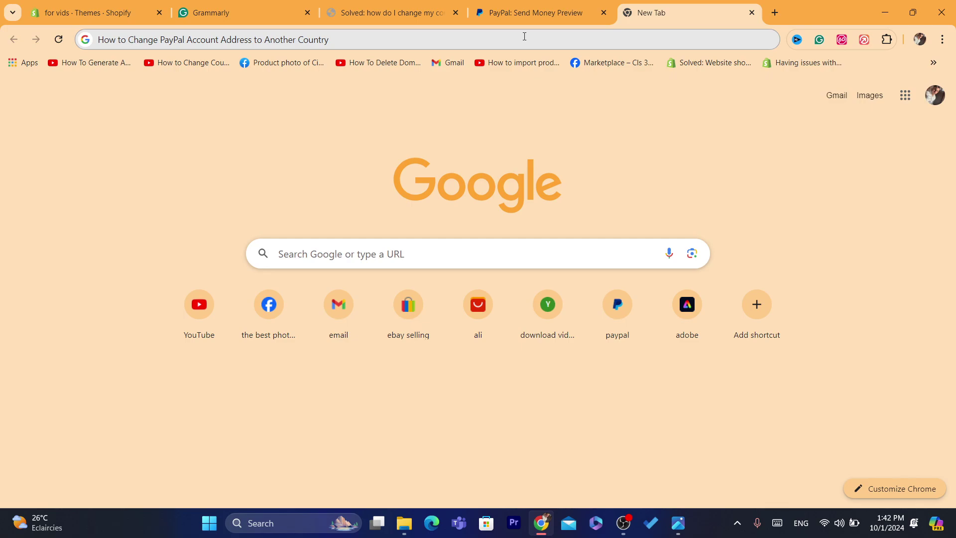
Step: Switch to the PayPal Send Money Preview tab and go Home, reaching the login page
{"action": "left_click", "coordinate": [527, 4]}
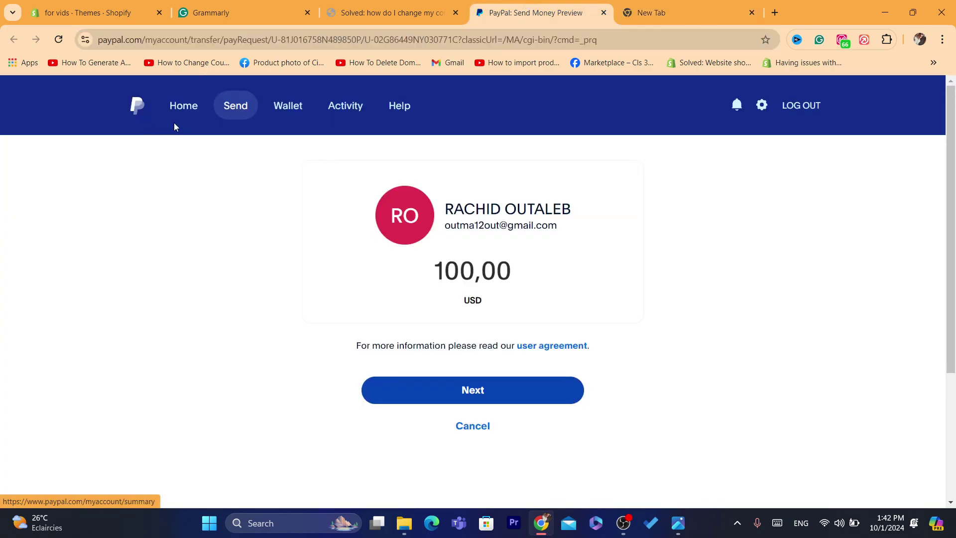
{"action": "left_click", "coordinate": [180, 105]}
{"action": "left_click", "coordinate": [478, 40]}
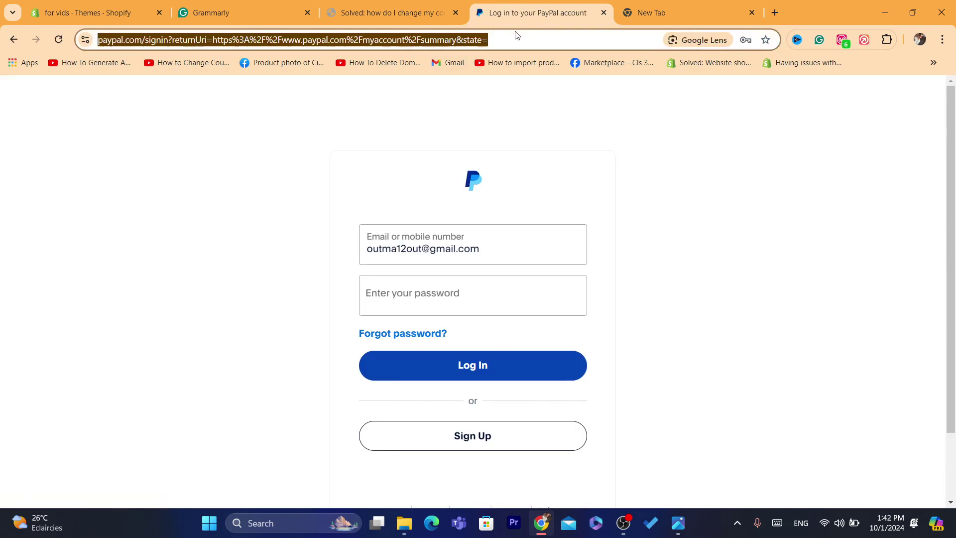
Step: Fill the account password from Chrome's saved passwords, confirm the Windows PIN, and log in
{"action": "left_click", "coordinate": [515, 35]}
{"action": "left_click", "coordinate": [413, 281]}
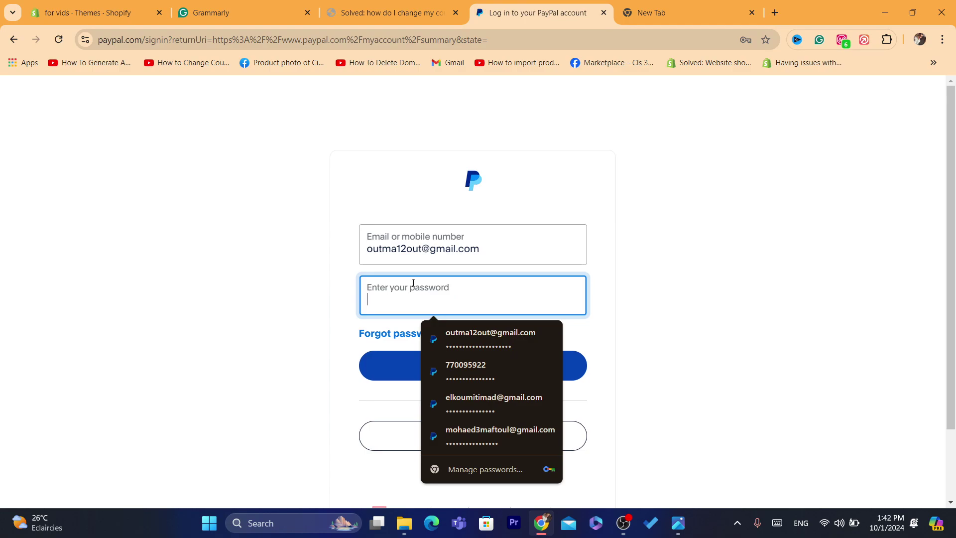
{"action": "type", "text": "****"}
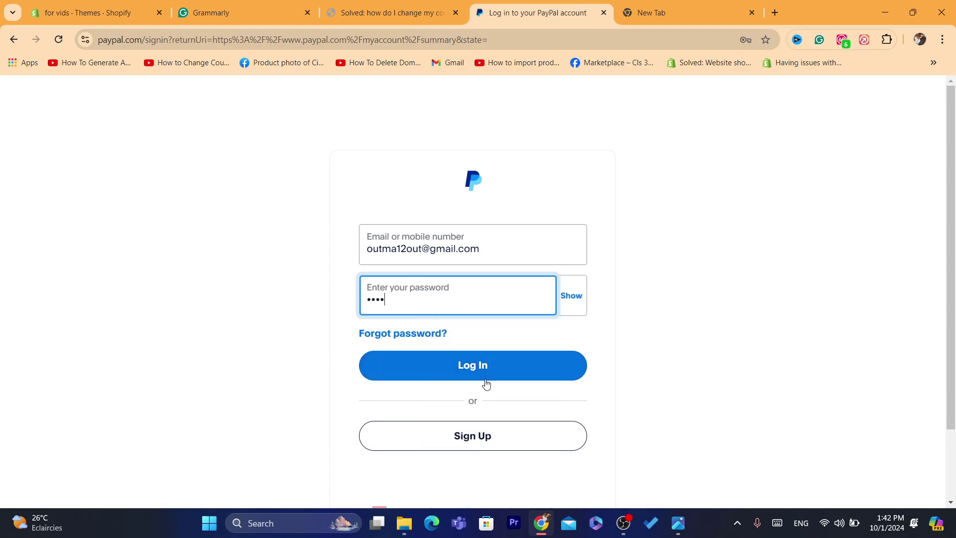
{"action": "double_click", "coordinate": [404, 304]}
{"action": "key", "text": "BackSpace"}
{"action": "key", "text": "Down"}
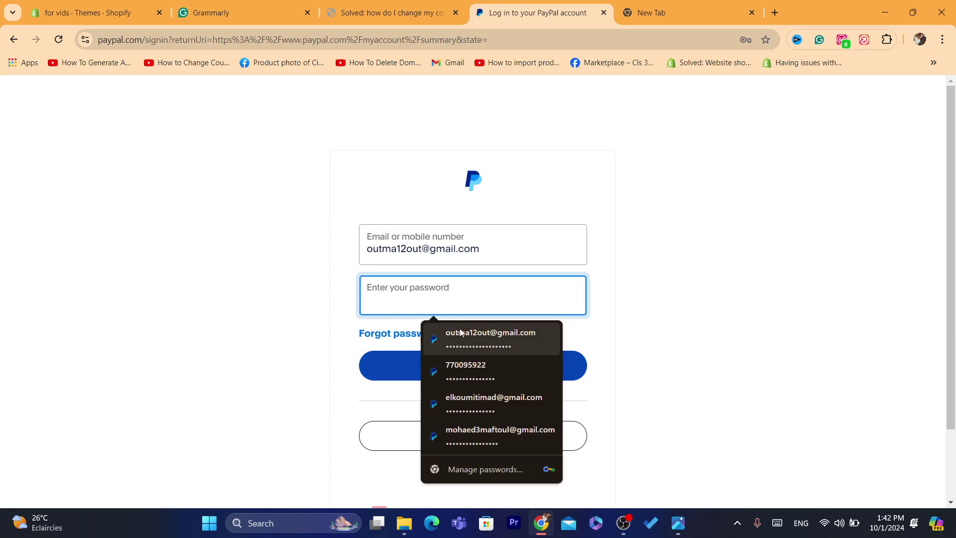
{"action": "key", "text": "Return"}
{"action": "type", "text": "****"}
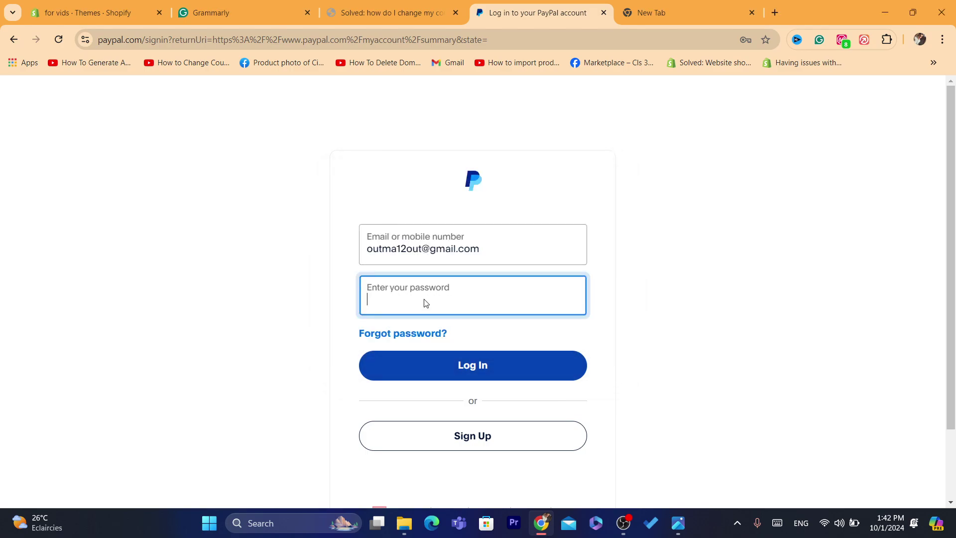
{"action": "left_click", "coordinate": [475, 382]}
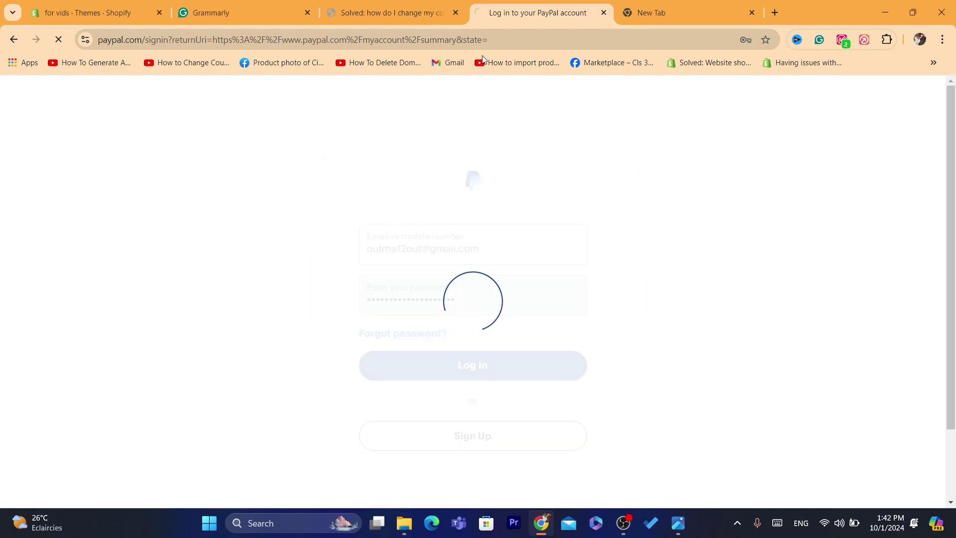
{"action": "left_click", "coordinate": [547, 39]}
{"action": "double_click", "coordinate": [548, 40]}
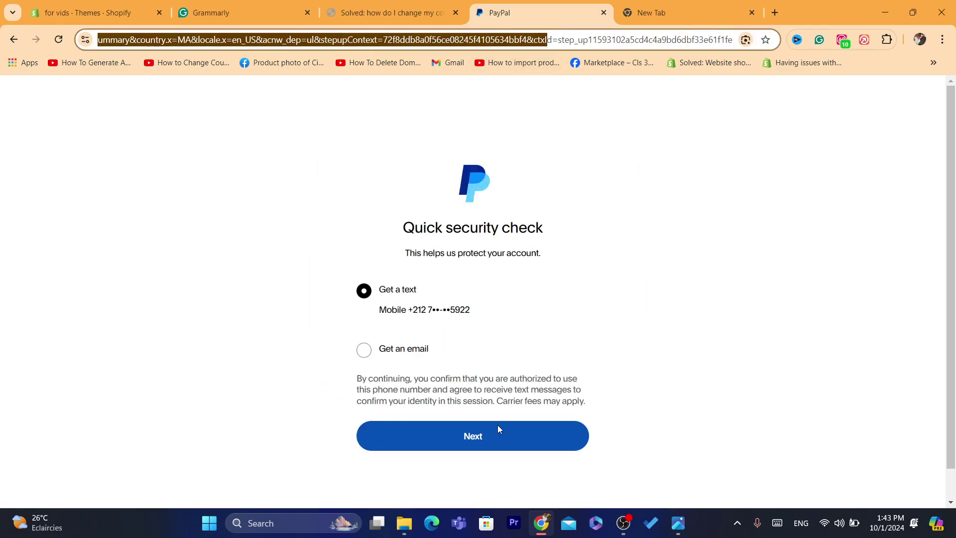
Step: Request the security code by text, enter the six-digit code, and submit it
{"action": "left_click", "coordinate": [501, 441]}
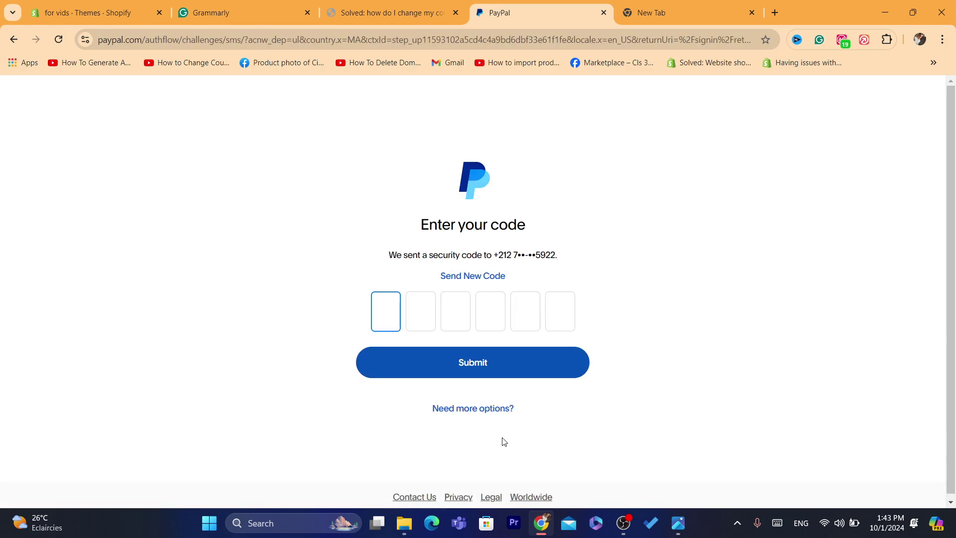
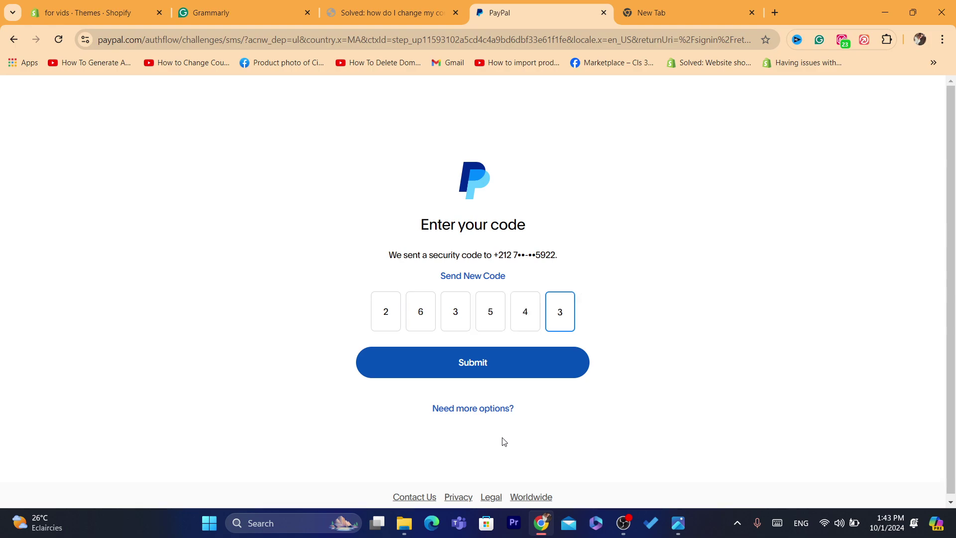
{"action": "left_click", "coordinate": [448, 369]}
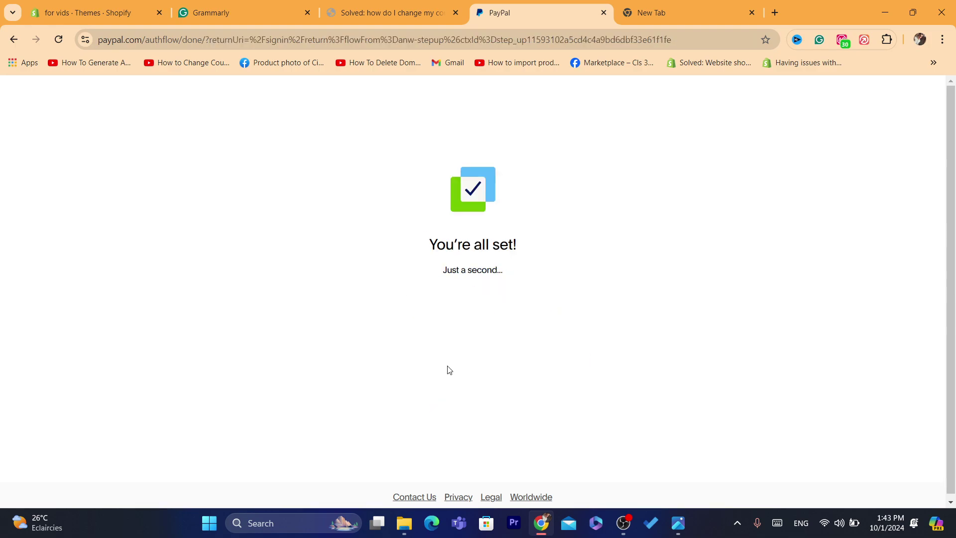
Step: Load the account summary from a pasted address, open Account settings, and scroll to Addresses
{"action": "left_click", "coordinate": [456, 47]}
{"action": "type", "text": "How to Change PayPal Account Address to Another Country"}
{"action": "key", "text": "Return"}
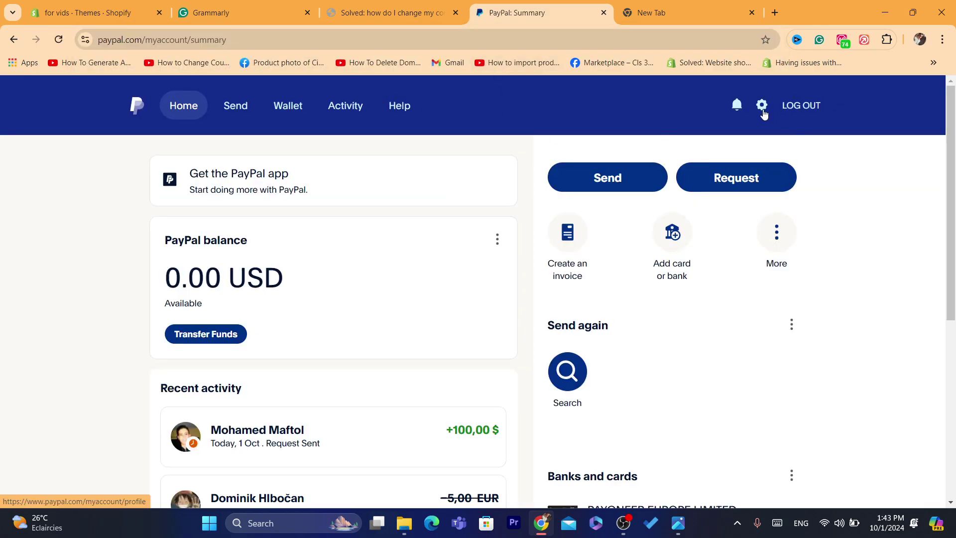
{"action": "left_click", "coordinate": [763, 110]}
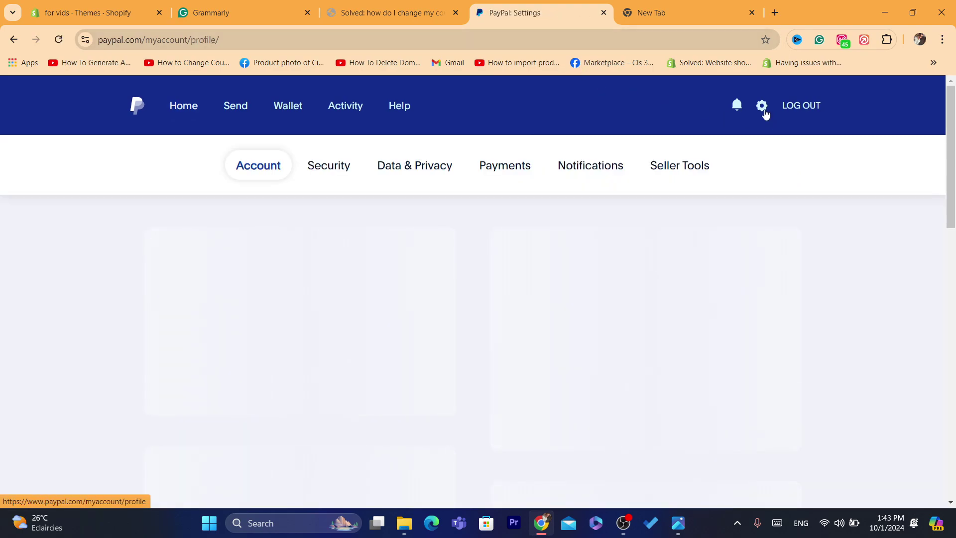
{"action": "left_click_drag", "start_coordinate": [952, 179], "coordinate": [954, 282]}
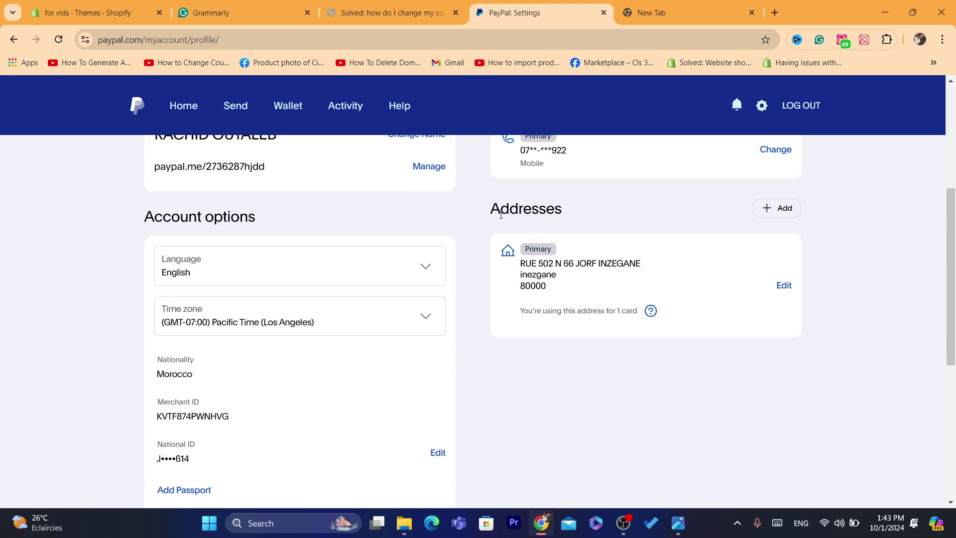
{"action": "left_click", "coordinate": [785, 287]}
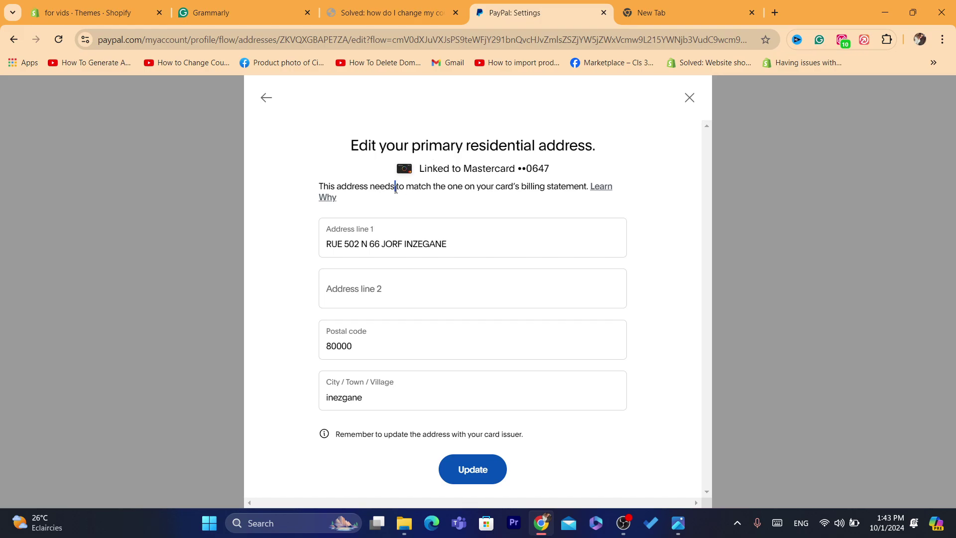
{"action": "triple_click", "coordinate": [396, 188]}
{"action": "triple_click", "coordinate": [446, 149]}
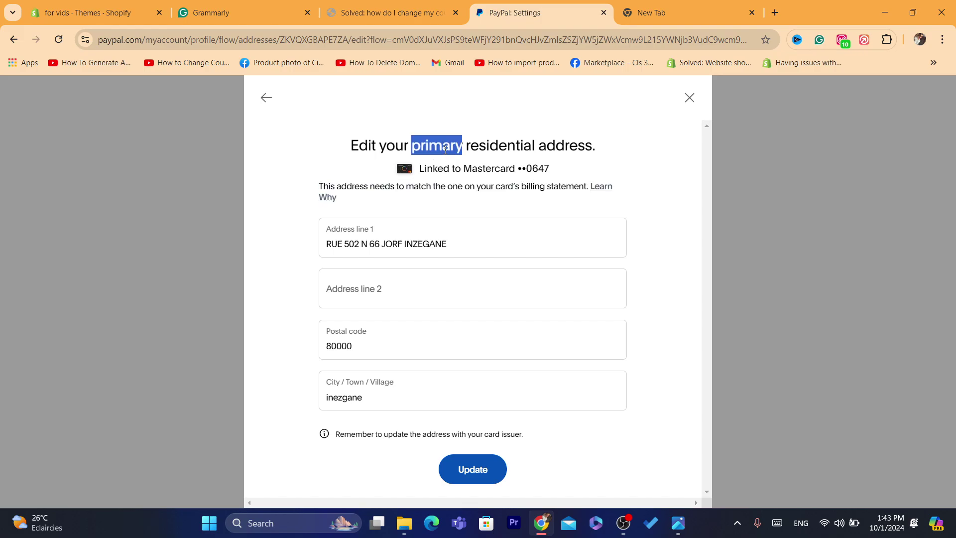
{"action": "left_click", "coordinate": [690, 99]}
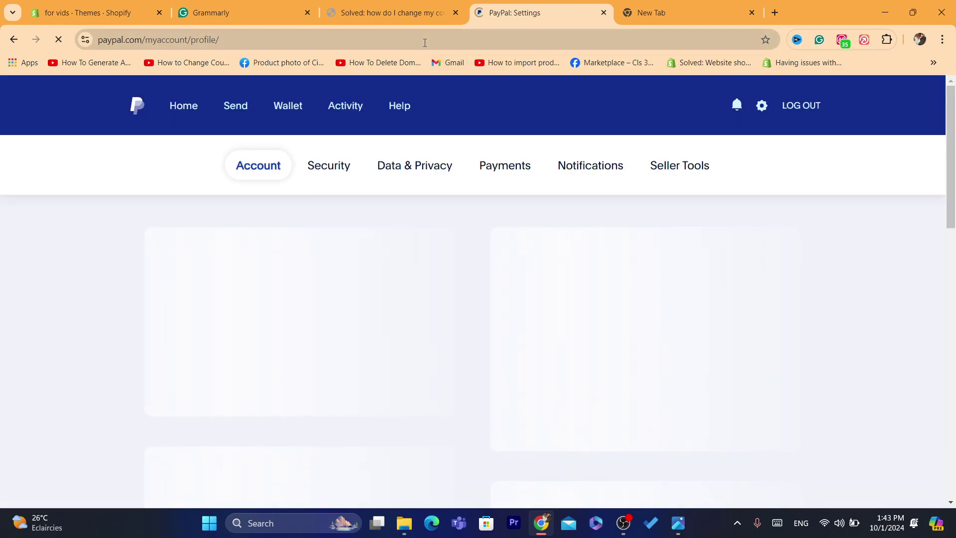
Step: Leave the settings page and return to the PayPal account summary
{"action": "left_click", "coordinate": [423, 39]}
{"action": "scroll", "coordinate": [169, 110], "scroll_direction": "down", "scroll_amount": 5}
{"action": "left_click", "coordinate": [187, 106]}
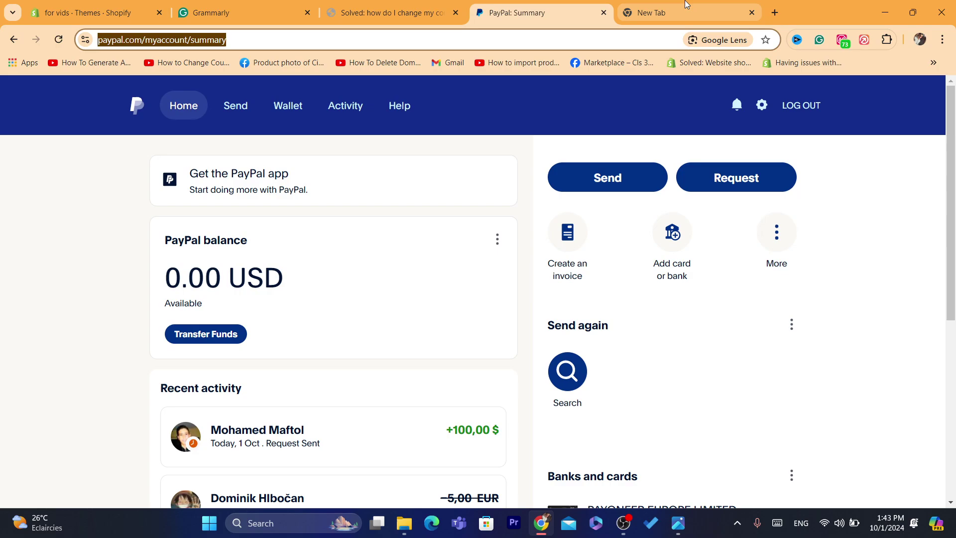
Step: Switch to the search tab and back to the PayPal summary, then open a blank tab
{"action": "left_click", "coordinate": [653, 9]}
{"action": "left_click", "coordinate": [473, 39]}
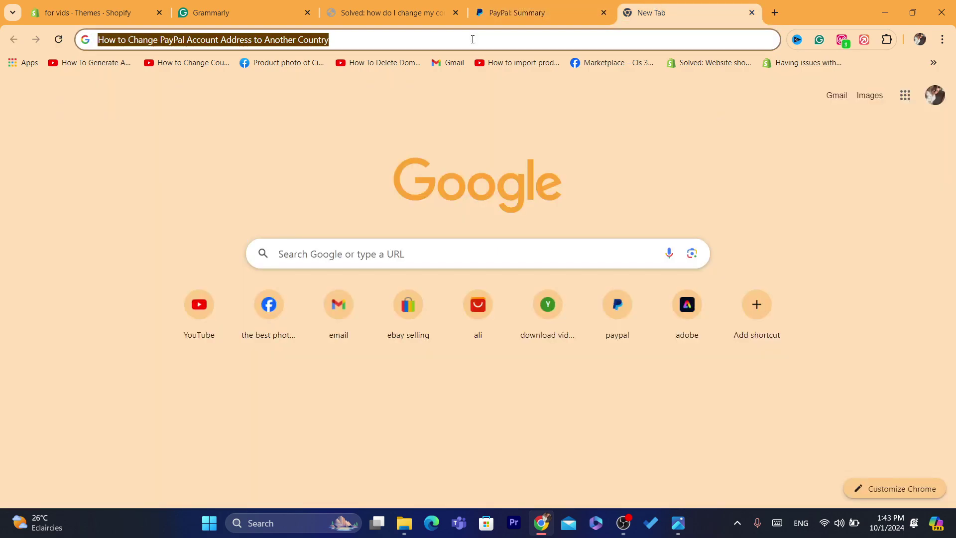
{"action": "left_click", "coordinate": [518, 13]}
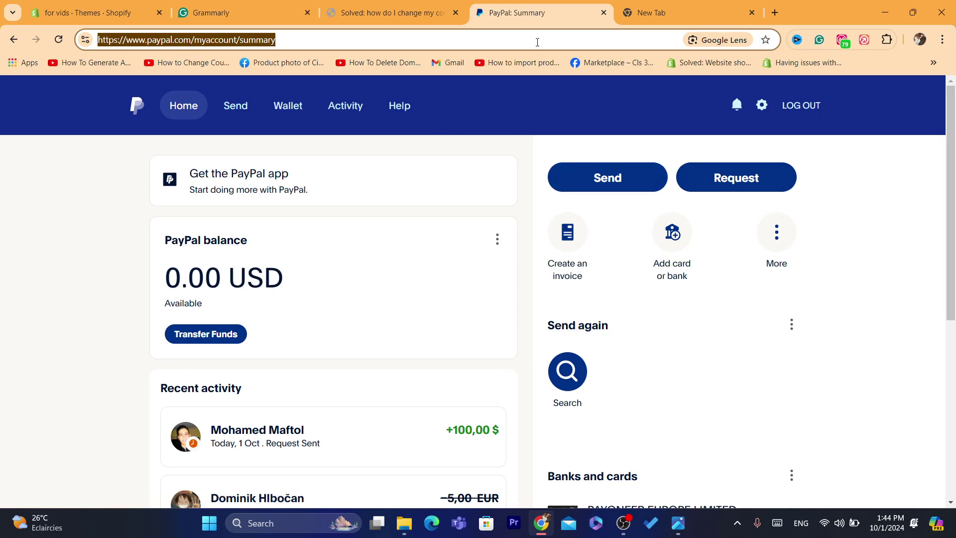
{"action": "left_click", "coordinate": [705, 4]}
{"action": "left_click", "coordinate": [518, 6]}
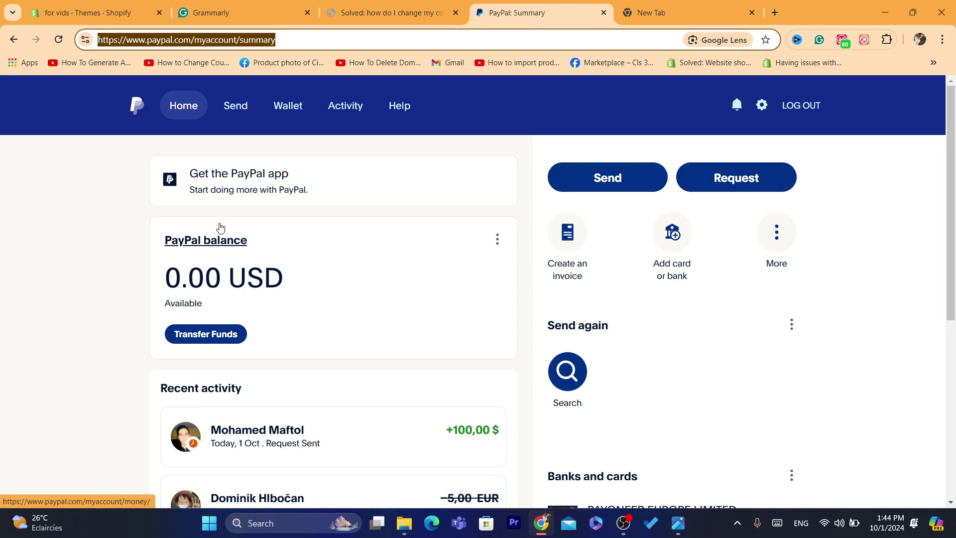
{"action": "left_click", "coordinate": [774, 11]}
Step: Open Wallet details for the linked Payoneer Europe Limited debit card and select its name line
{"action": "left_click", "coordinate": [498, 4]}
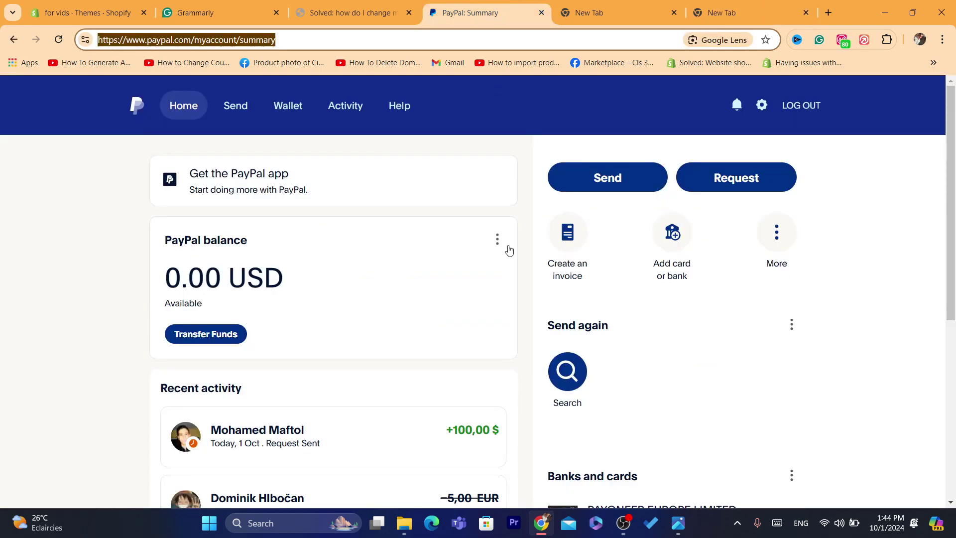
{"action": "scroll", "coordinate": [591, 329], "scroll_direction": "down", "scroll_amount": 4}
{"action": "left_click", "coordinate": [591, 328]}
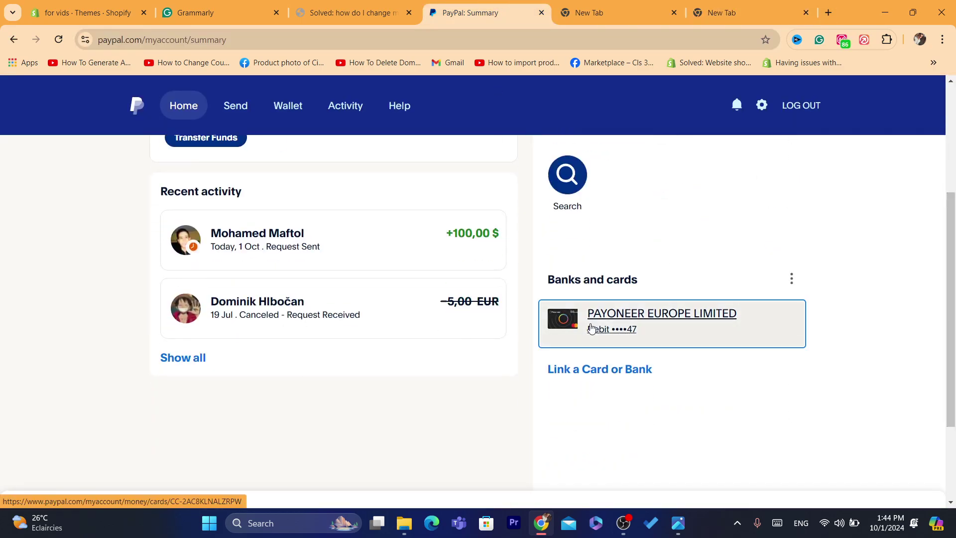
{"action": "left_click", "coordinate": [465, 30]}
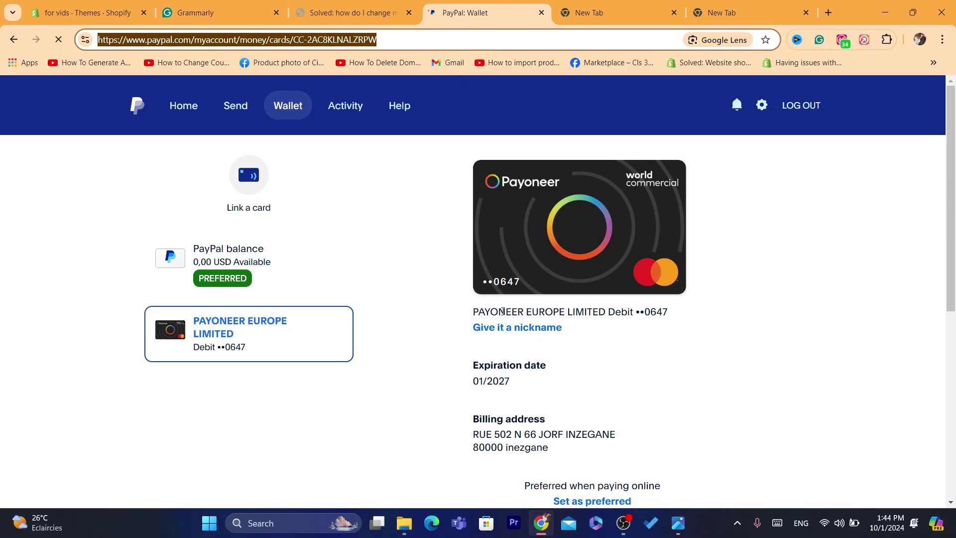
{"action": "triple_click", "coordinate": [503, 311]}
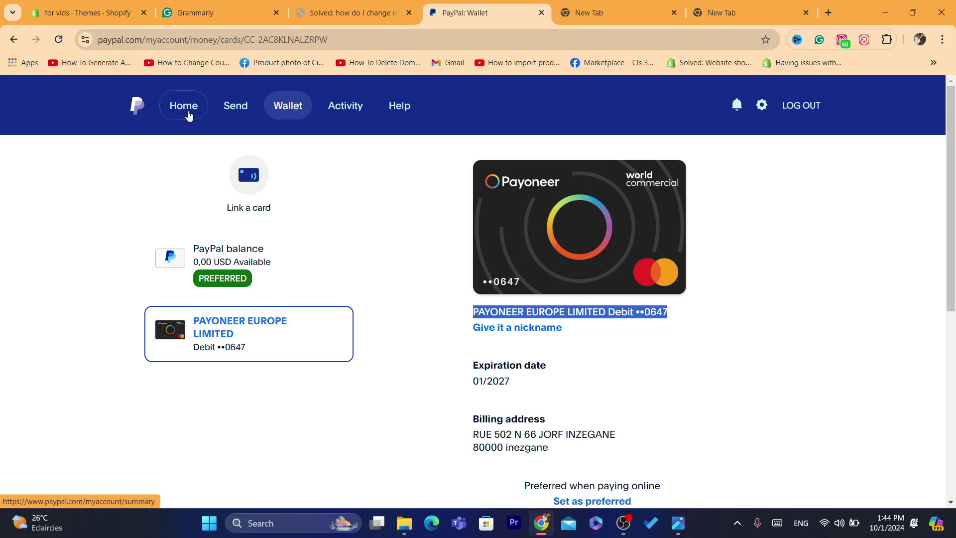
Step: Go back to the account summary via Home and select then deselect its web address
{"action": "left_click", "coordinate": [185, 113]}
{"action": "double_click", "coordinate": [480, 42]}
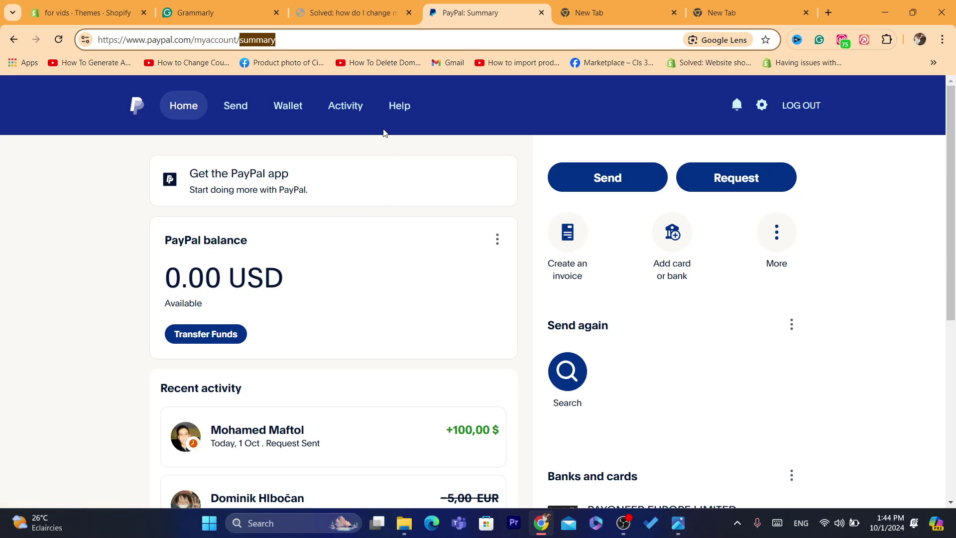
{"action": "key", "text": "ctrl+a"}
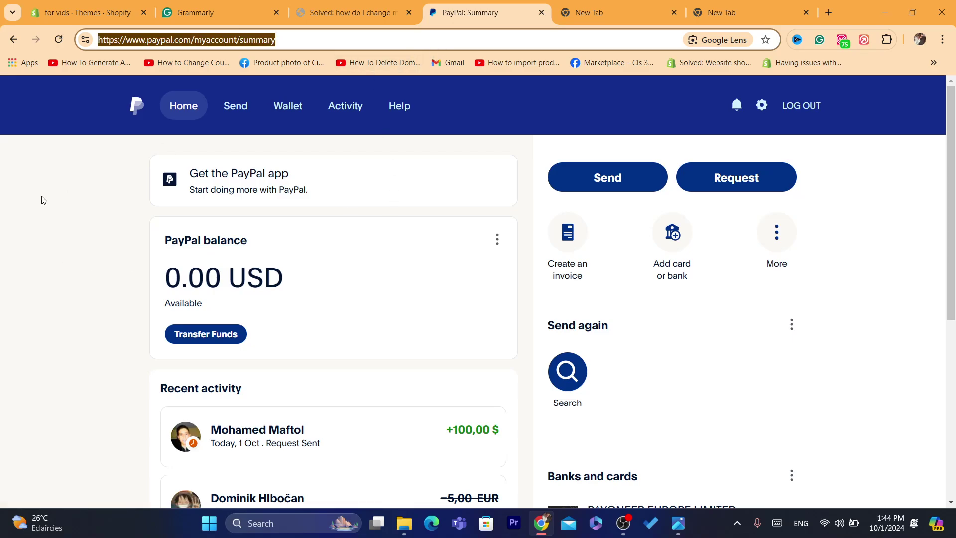
{"action": "left_click", "coordinate": [44, 200]}
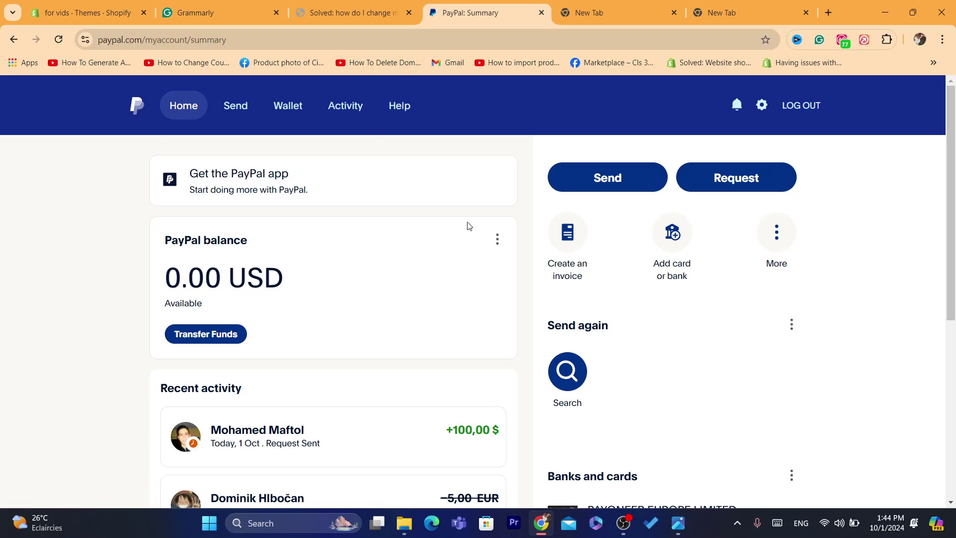
Step: Toggle between the Google new-tab page and the PayPal summary, then scroll the summary
{"action": "left_click", "coordinate": [590, 14]}
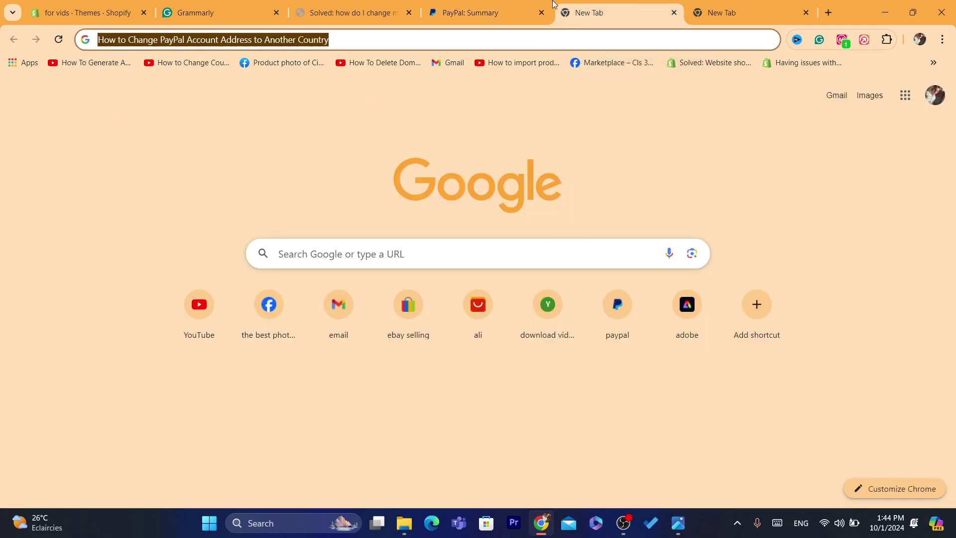
{"action": "left_click", "coordinate": [518, 43]}
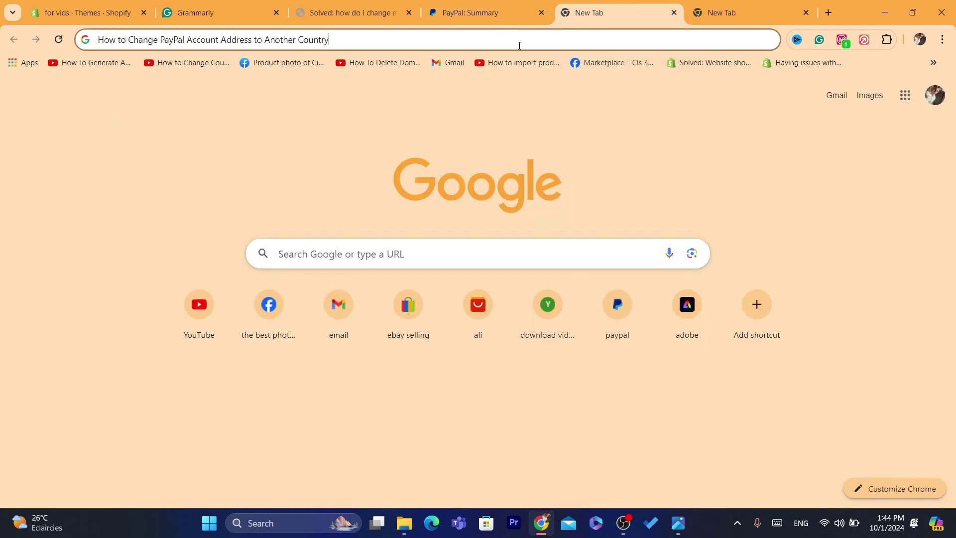
{"action": "left_click", "coordinate": [486, 4]}
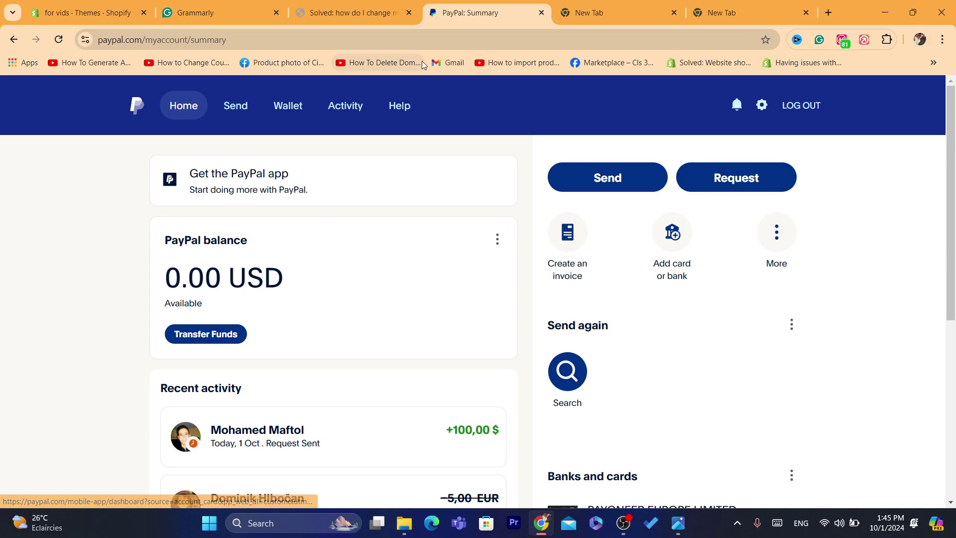
{"action": "left_click", "coordinate": [486, 31]}
{"action": "left_click", "coordinate": [659, 4]}
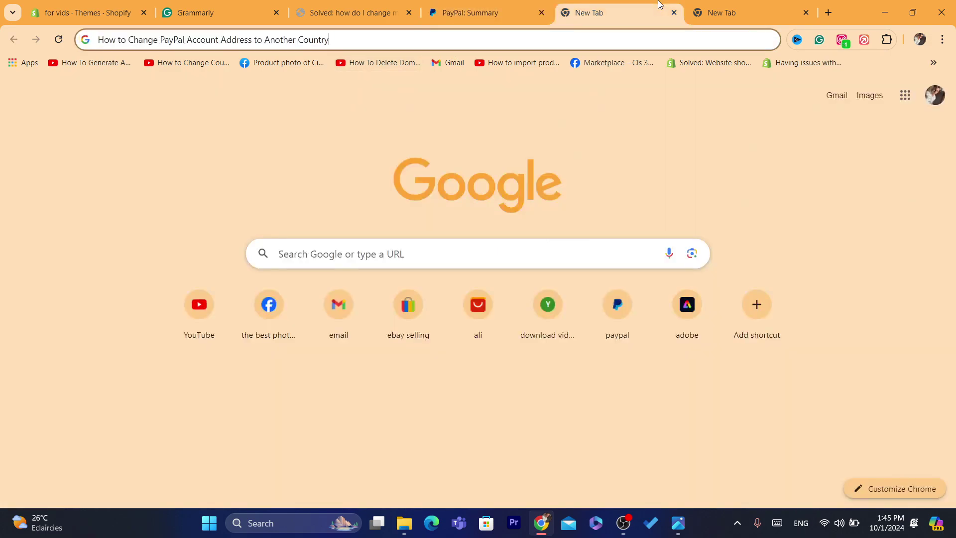
{"action": "left_click", "coordinate": [498, 4]}
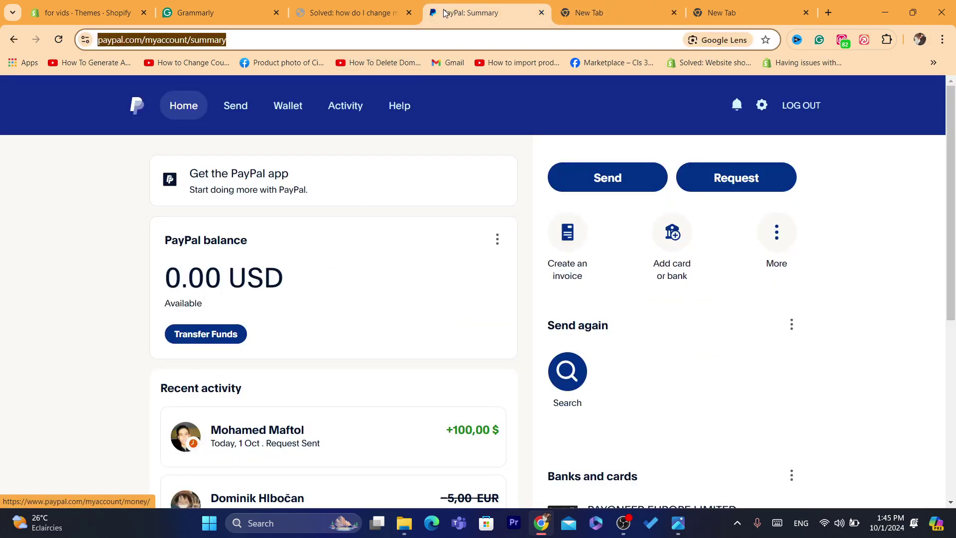
{"action": "left_click", "coordinate": [567, 38]}
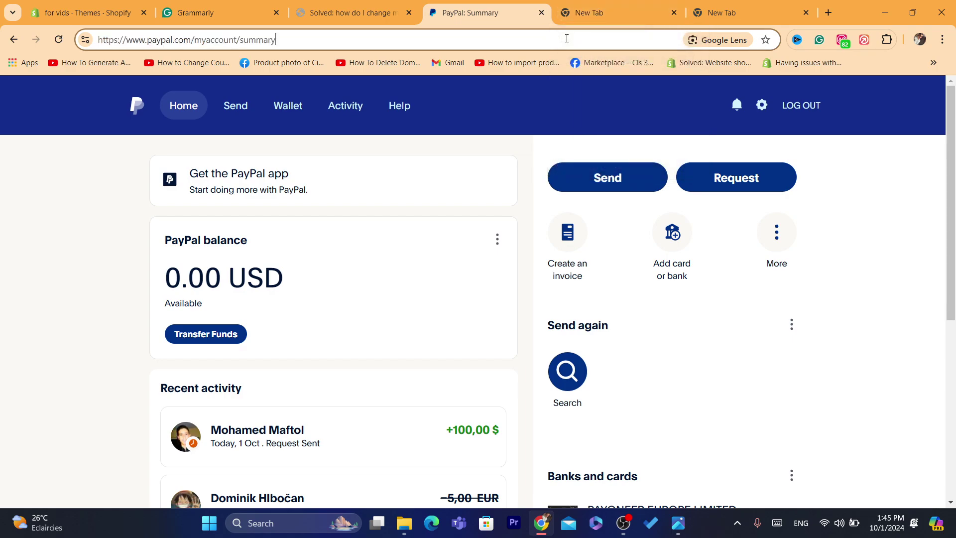
{"action": "left_click_drag", "start_coordinate": [953, 214], "coordinate": [443, 147]}
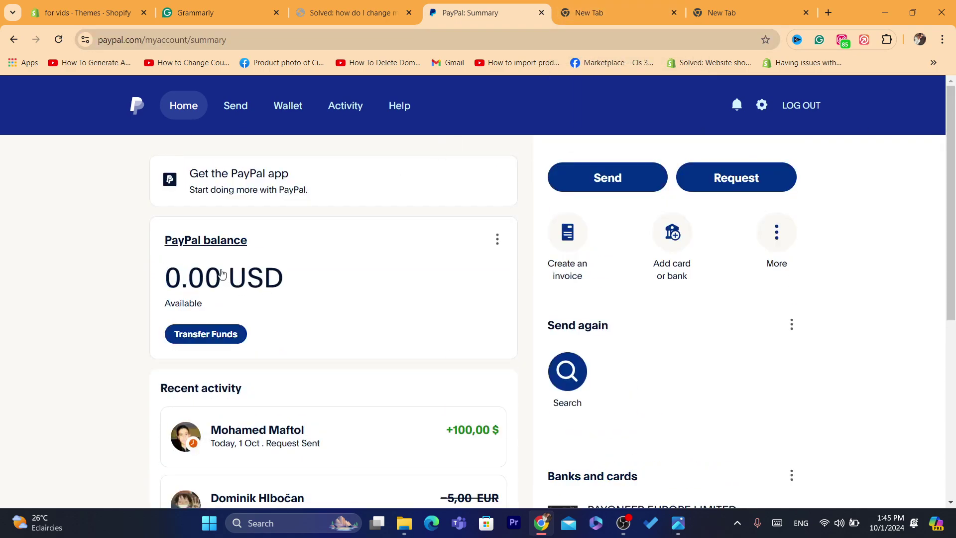
Step: Open the Send payment page, focus the recipient search, then return to the summary
{"action": "left_click", "coordinate": [626, 168]}
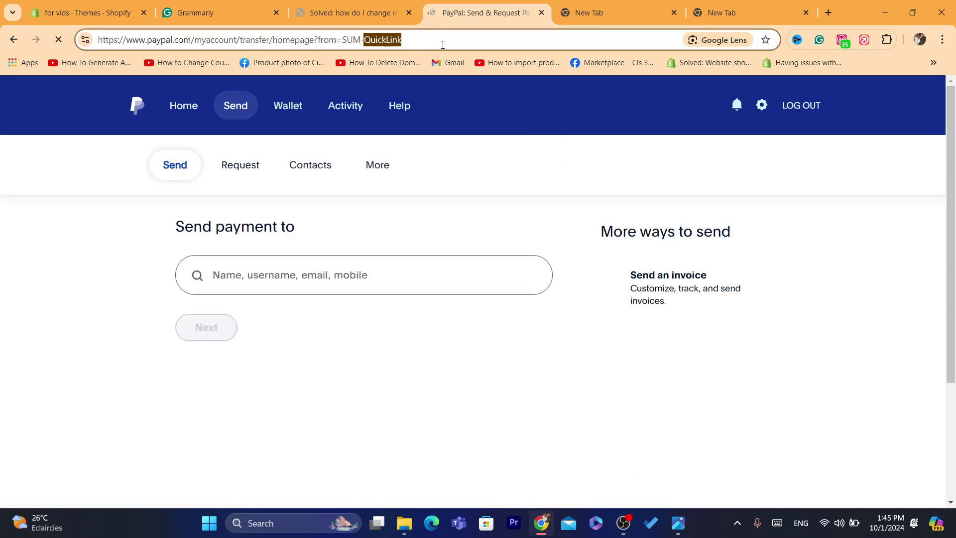
{"action": "left_click", "coordinate": [325, 286]}
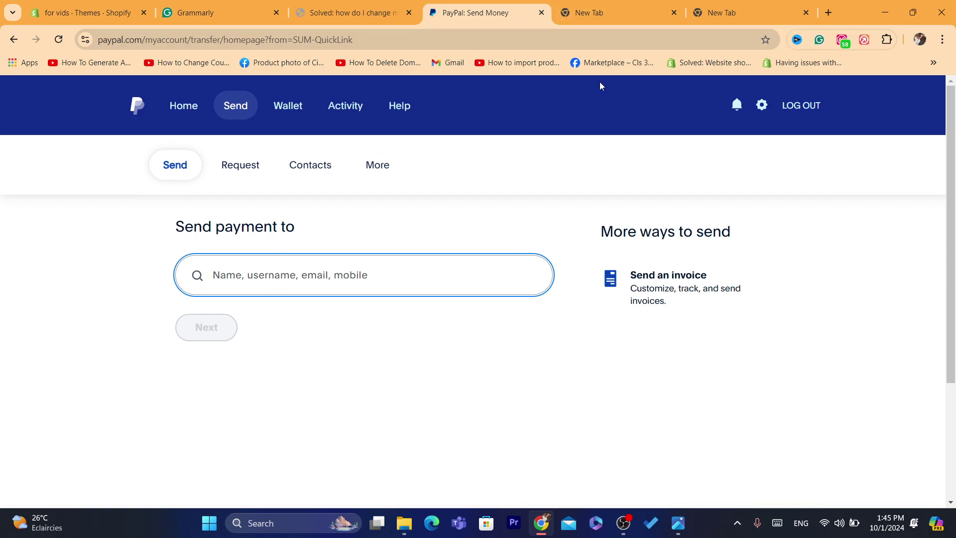
{"action": "left_click", "coordinate": [204, 100]}
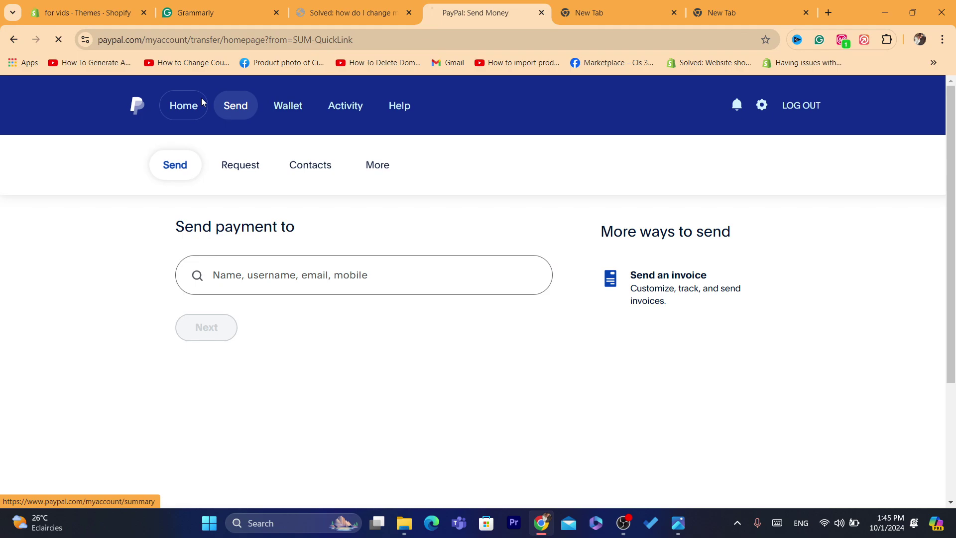
{"action": "left_click", "coordinate": [478, 40]}
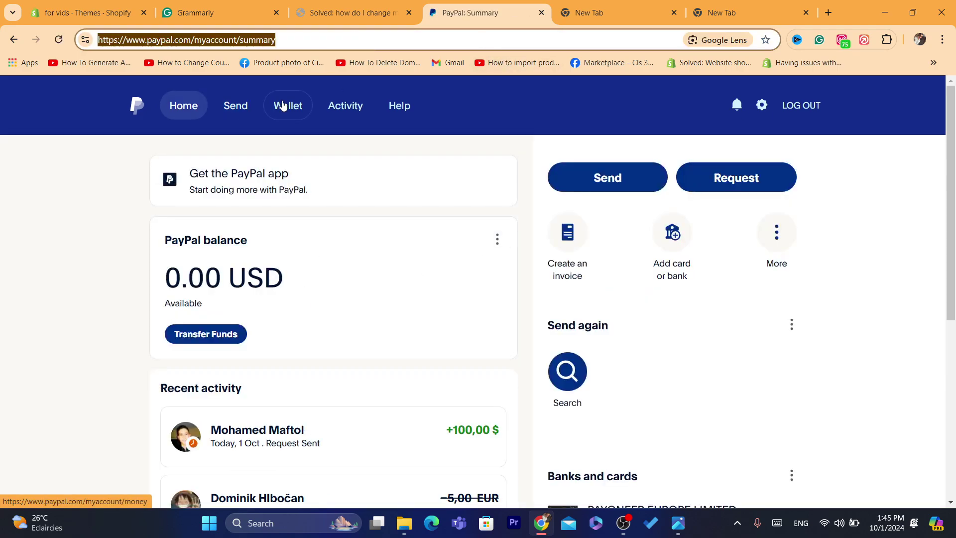
Step: Select the summary page's full web address and the word 'summary' within it
{"action": "key", "text": "End"}
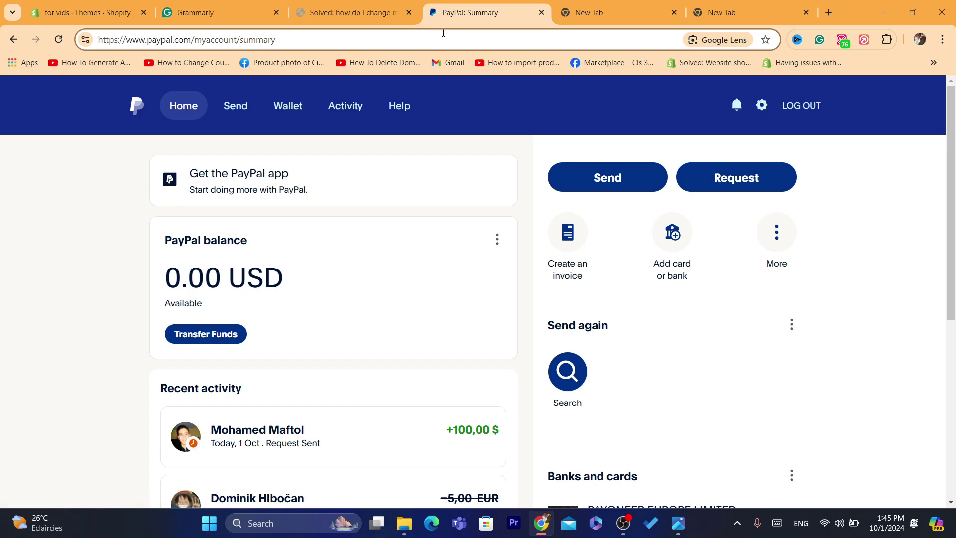
{"action": "key", "text": "ctrl+a"}
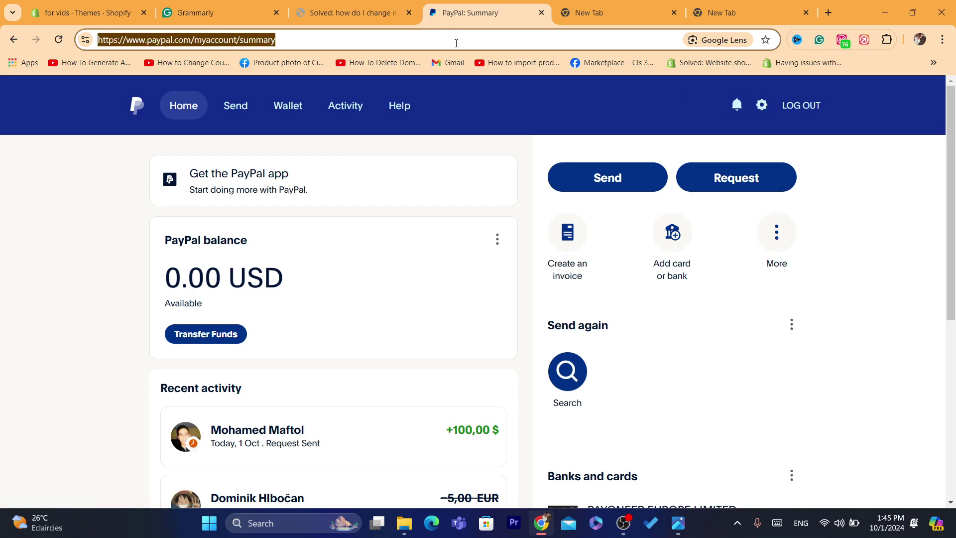
{"action": "key", "text": "End"}
{"action": "key", "text": "ctrl+a"}
{"action": "left_click", "coordinate": [458, 40]}
{"action": "key", "text": "ctrl+shift+Left"}
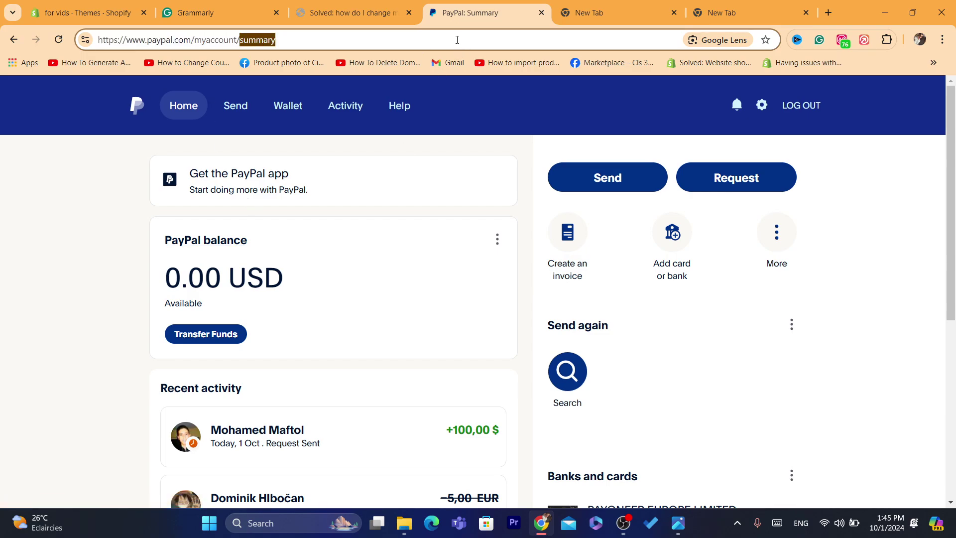
{"action": "key", "text": "ctrl+a"}
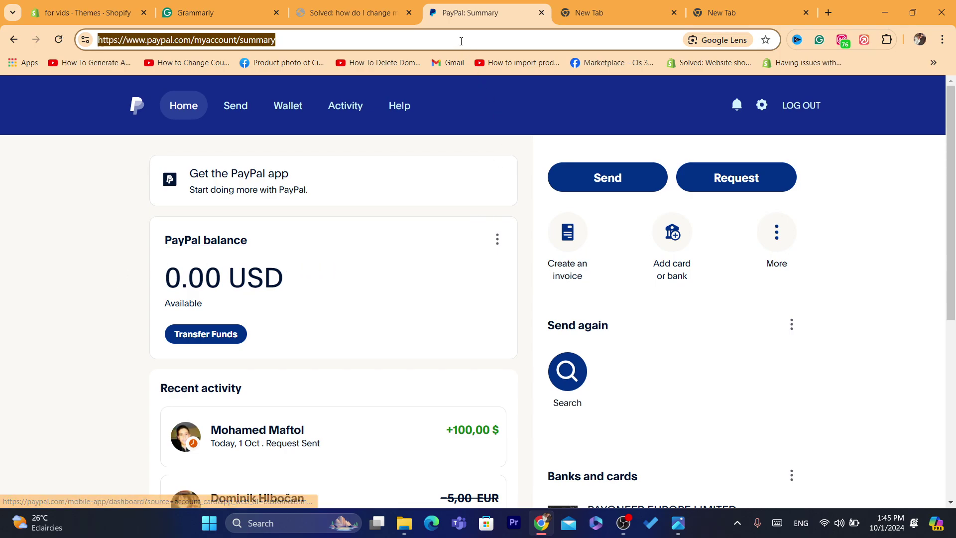
Step: Reselect 'summary' in the address and scroll down to the Payoneer card under Banks and cards
{"action": "left_click", "coordinate": [461, 42]}
{"action": "key", "text": "ctrl+shift+Left"}
{"action": "key", "text": "ctrl+a"}
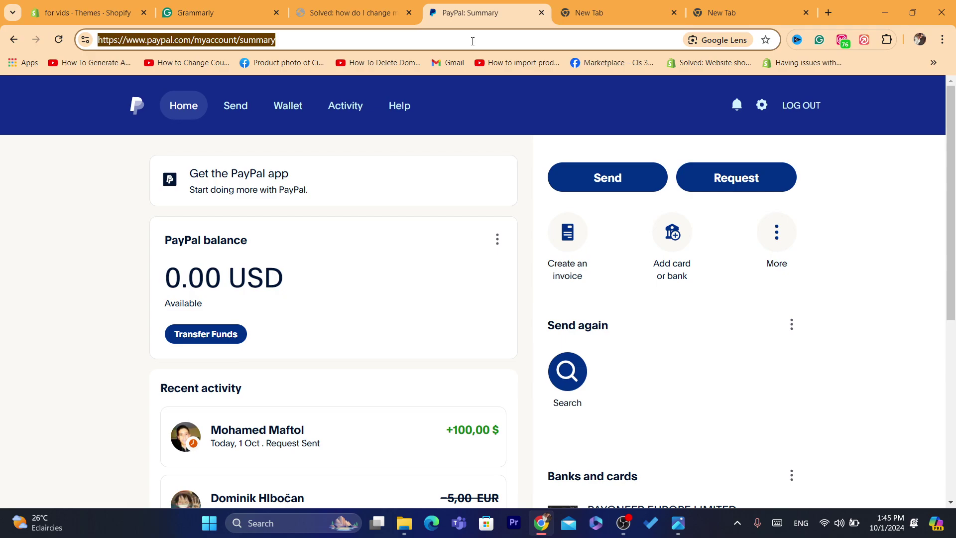
{"action": "left_click", "coordinate": [472, 41]}
{"action": "key", "text": "ctrl+shift+Left"}
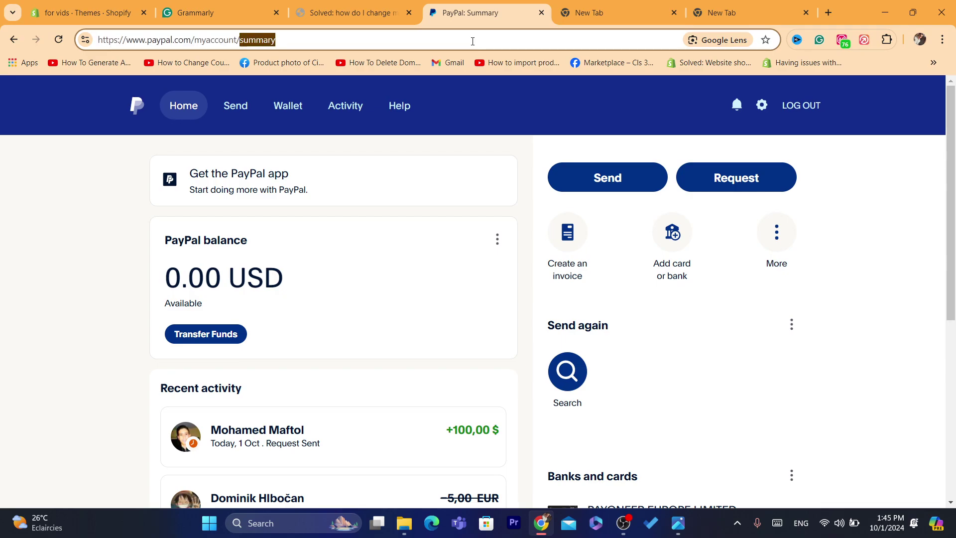
{"action": "left_click_drag", "start_coordinate": [952, 174], "coordinate": [954, 296]}
{"action": "left_click", "coordinate": [445, 35]}
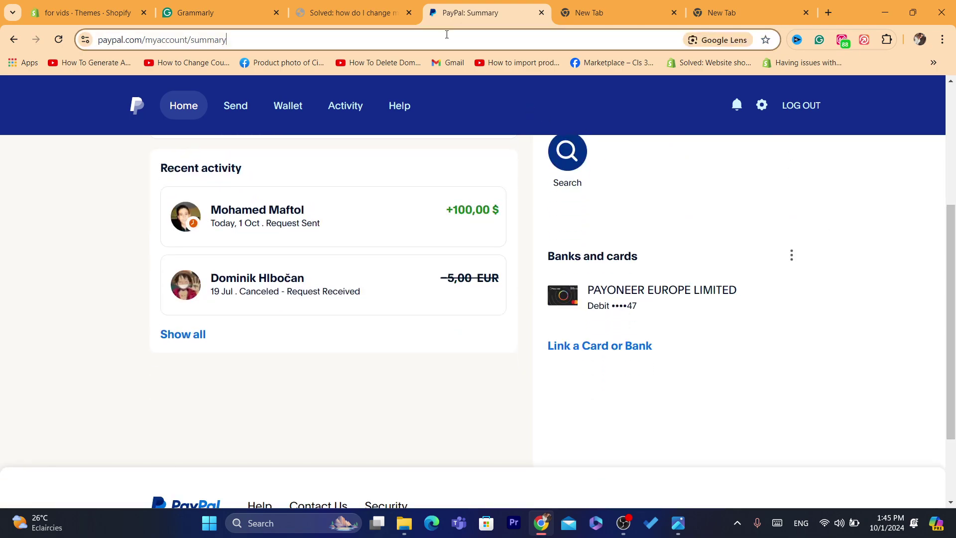